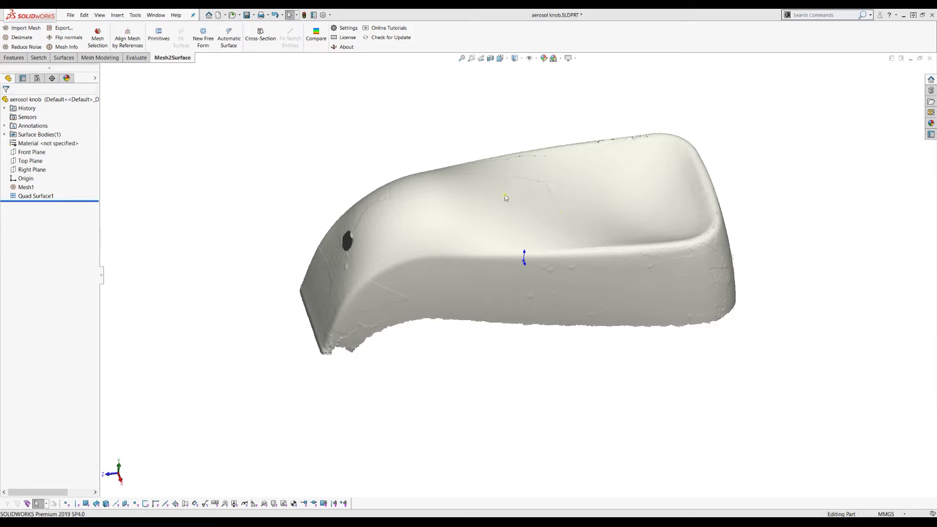
Hide the scanned Mesh1 and show the fitted Quad Surface1 body.
middle_drag(519, 207, 517, 239)
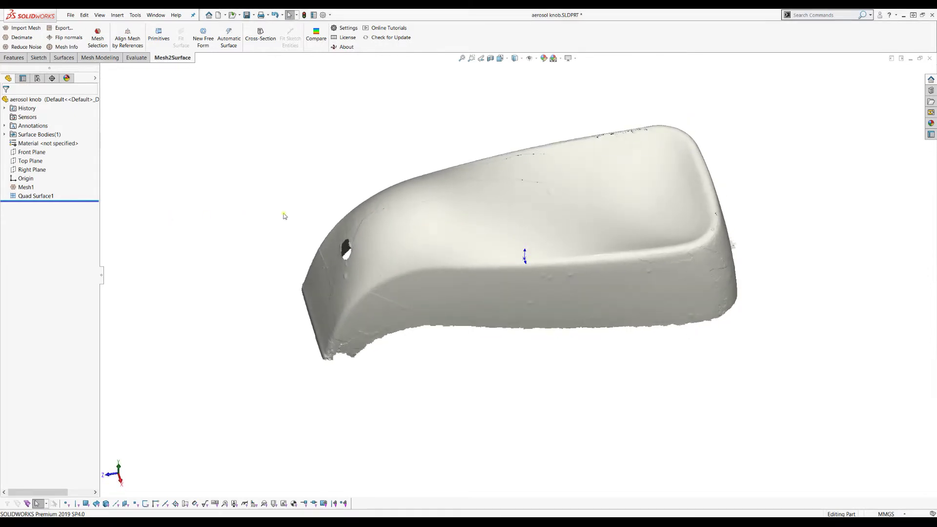
right_click(25, 188)
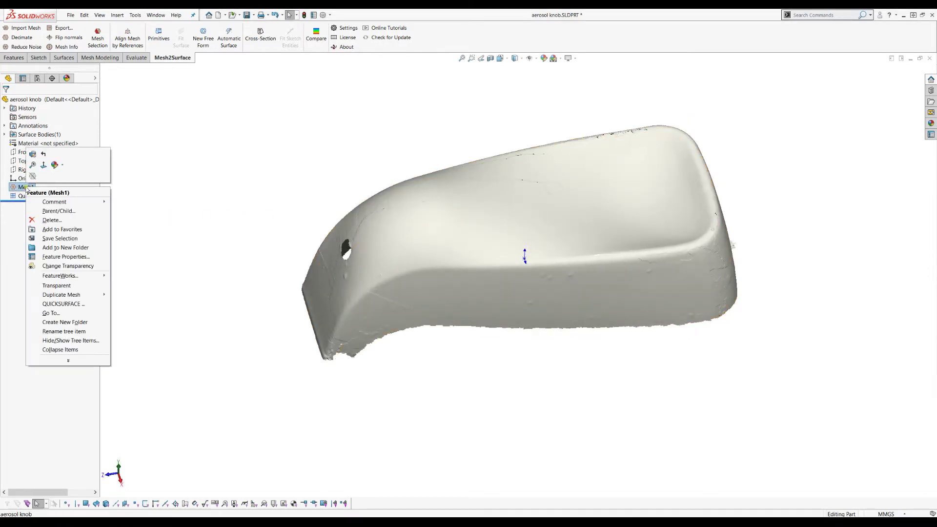
click(32, 177)
right_click(34, 196)
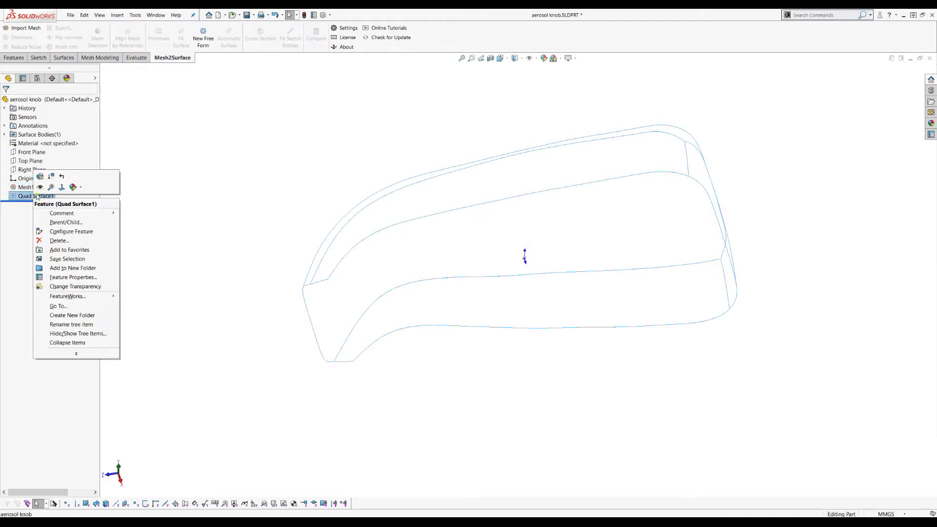
click(40, 187)
Inspect the fitted surface and its open underside, then close the aerosol knob document.
click(277, 189)
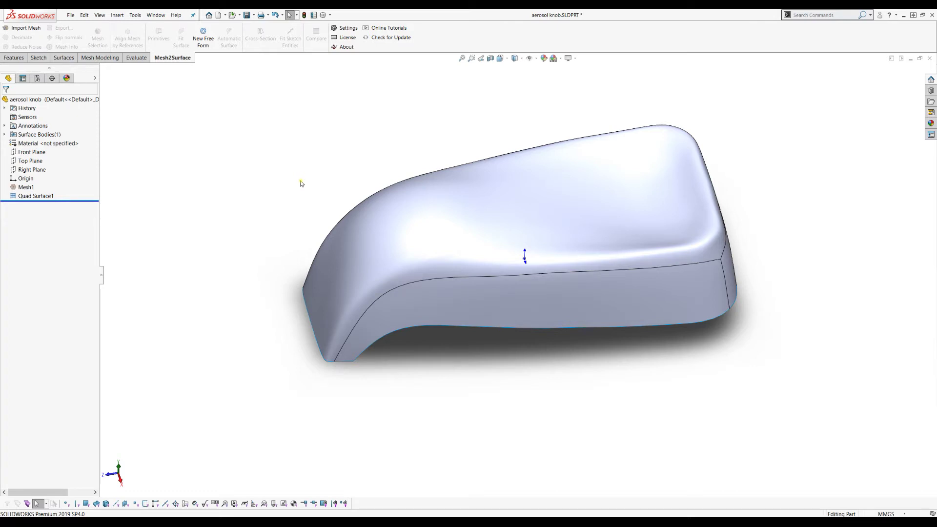
middle_drag(330, 180, 319, 129)
middle_drag(324, 218, 496, 232)
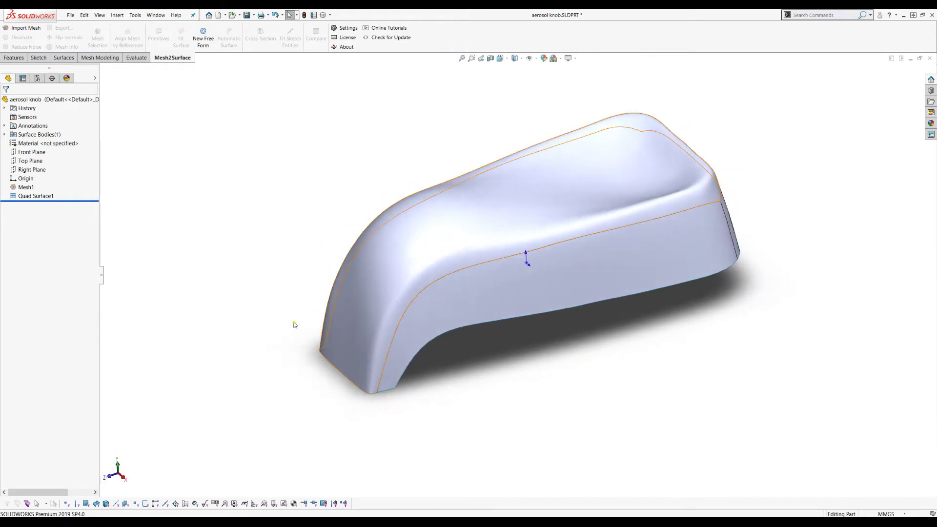
click(929, 58)
Discard the knob's changes and create a new blank part, Part1.
click(449, 280)
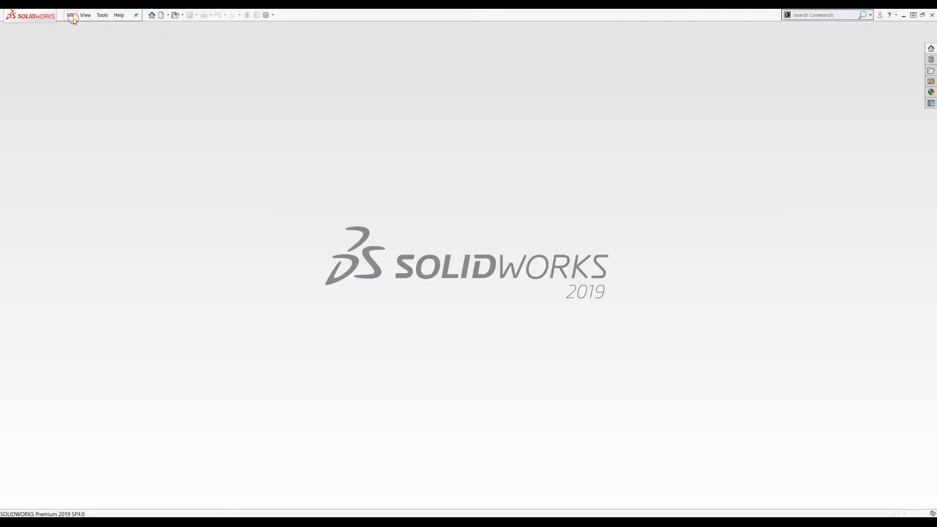
click(72, 15)
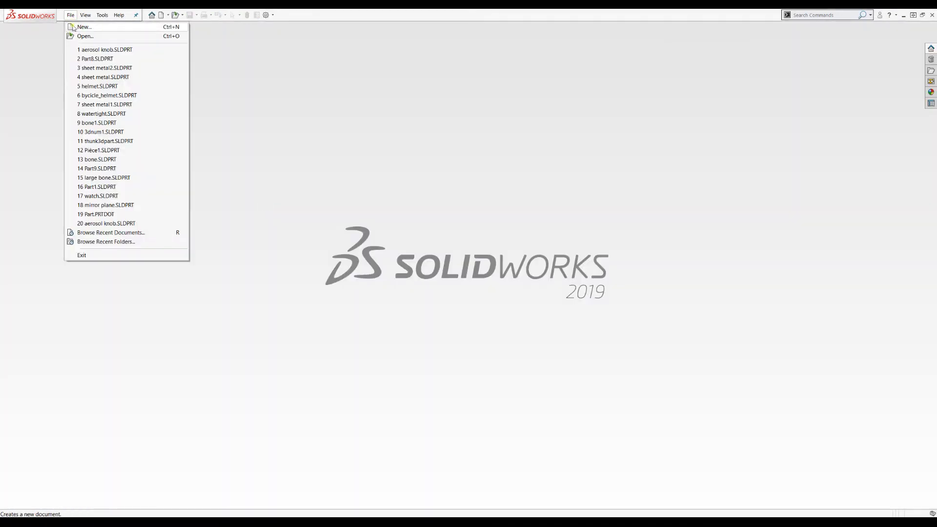
click(74, 26)
click(596, 291)
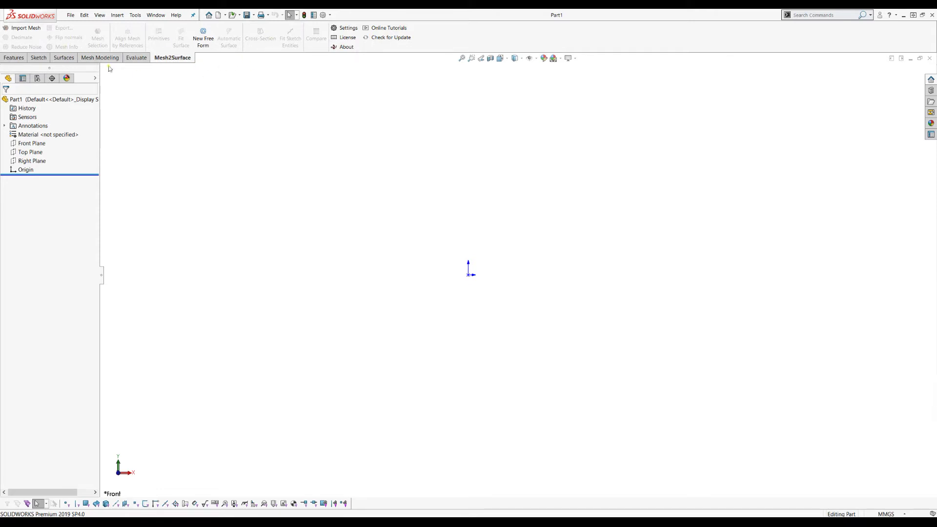
Start a New Free Form Edit Model session and box-select the empty workspace.
click(210, 42)
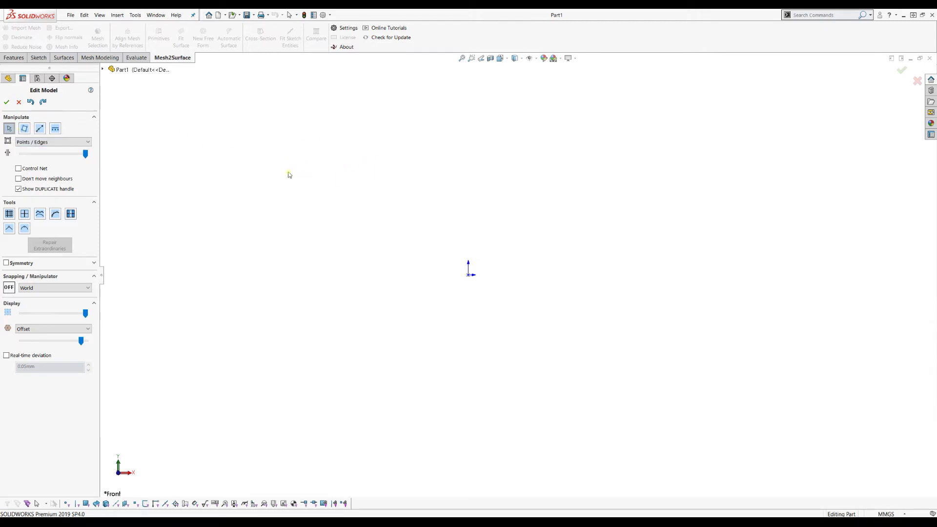
drag(336, 142, 523, 278)
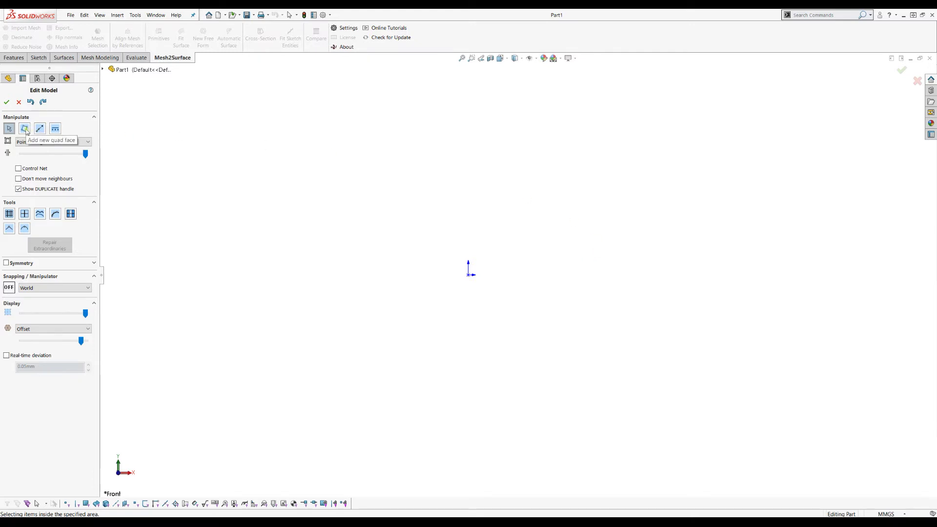
Add a 4-sided face by placing its four corner points near the top centre.
click(25, 129)
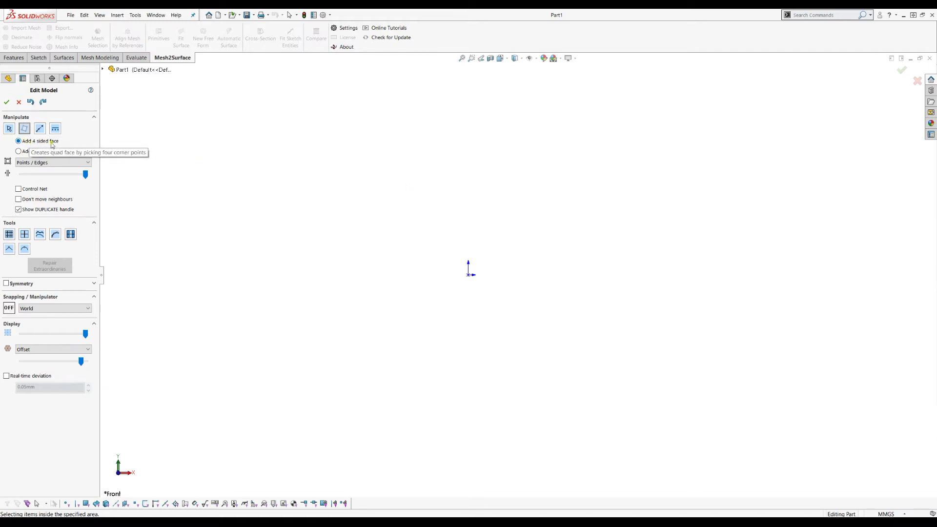
click(424, 136)
click(434, 186)
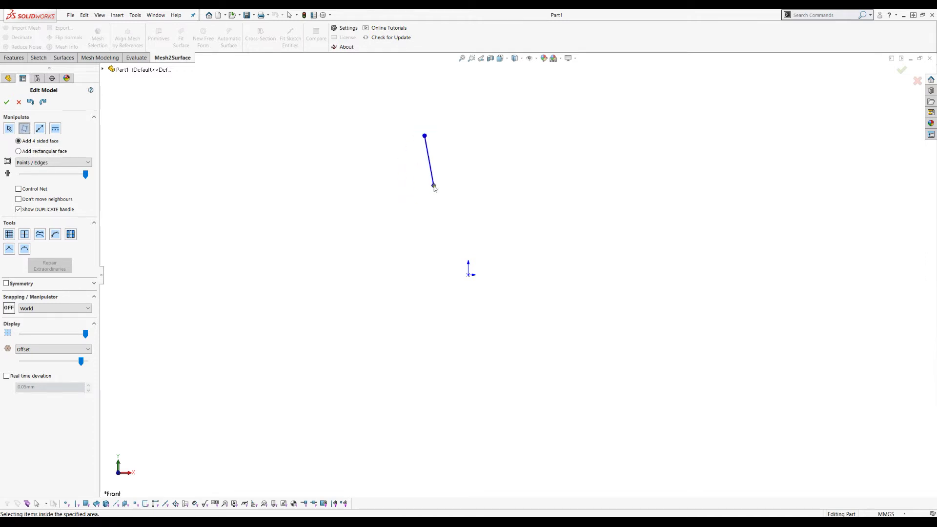
click(391, 230)
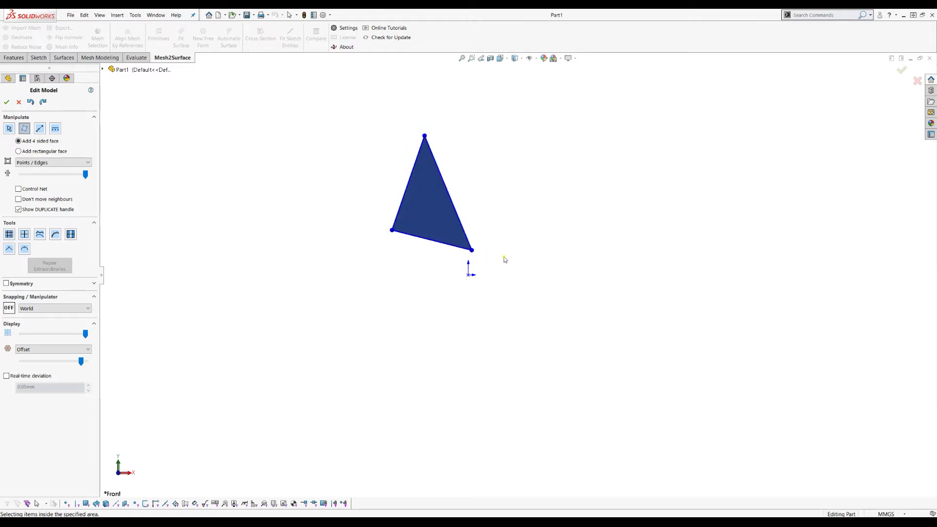
click(527, 258)
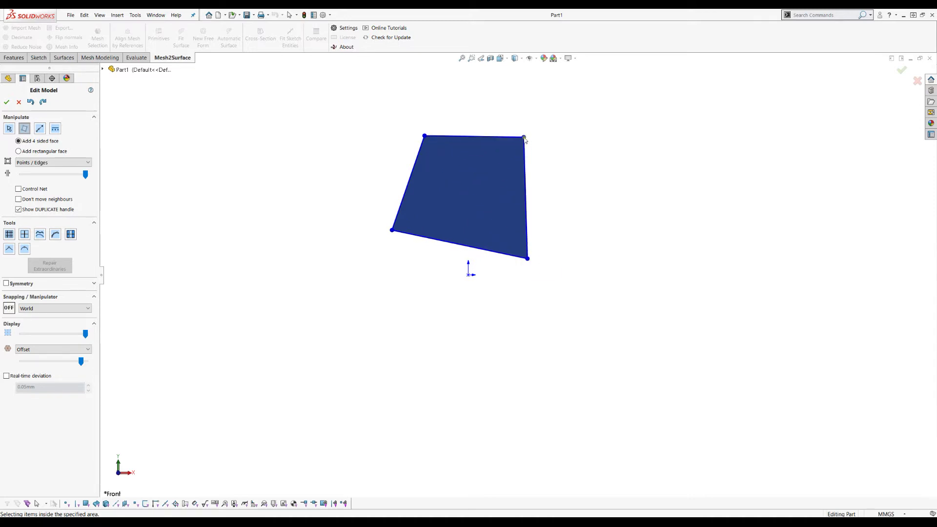
click(524, 138)
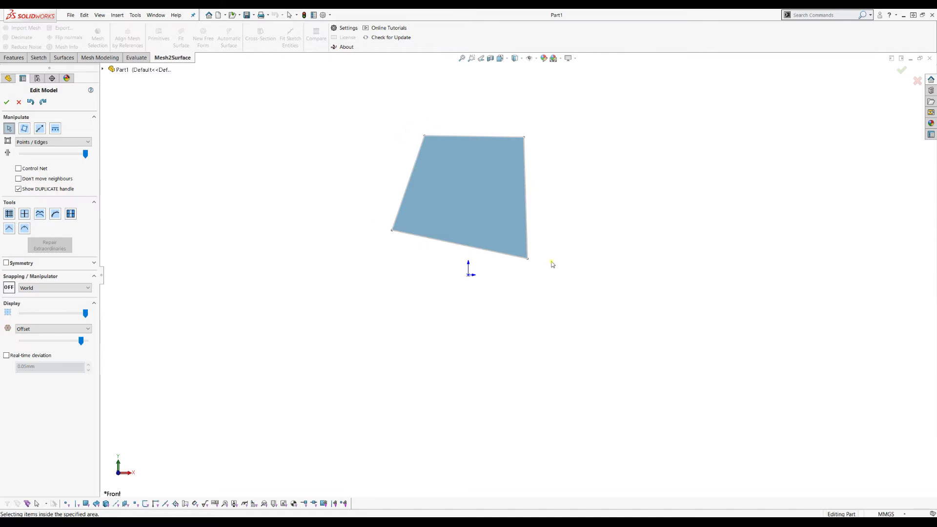
Draw a rectangular quad face to the right of the irregular face.
click(525, 244)
click(24, 129)
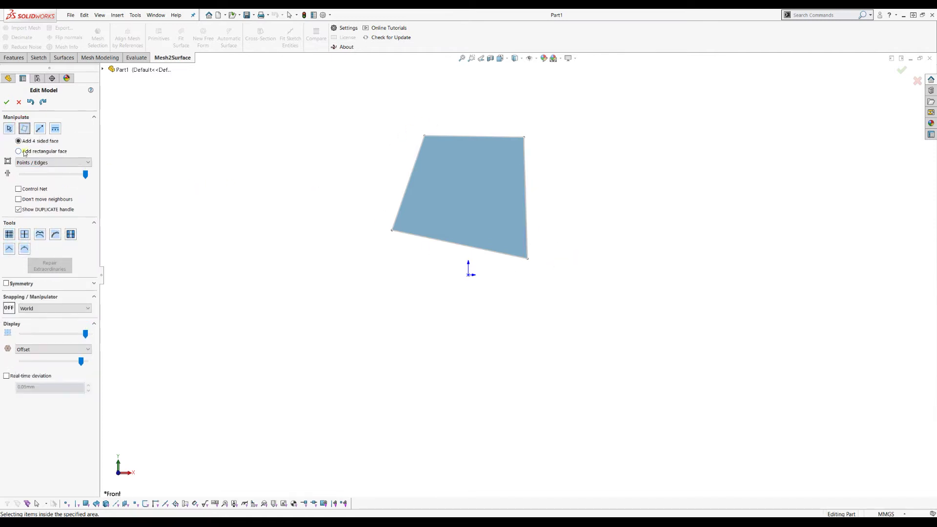
click(25, 152)
drag(582, 141, 719, 260)
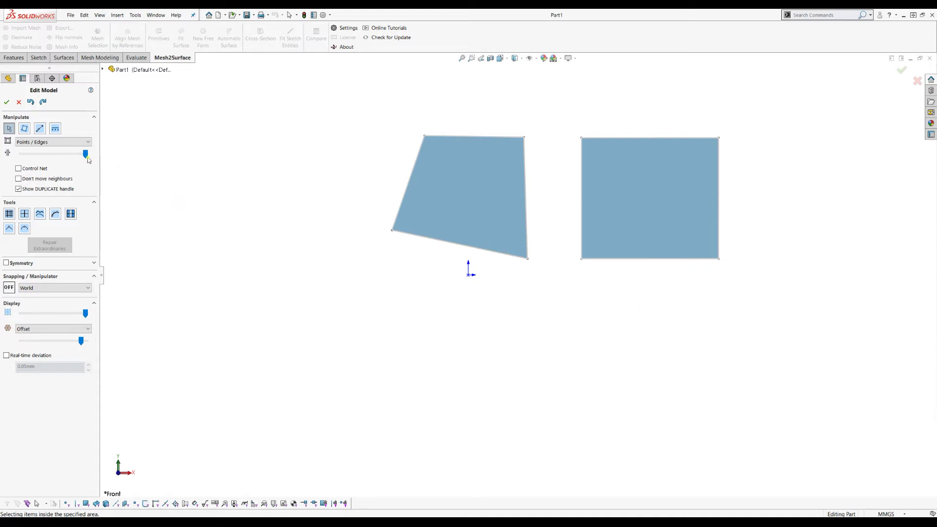
click(9, 129)
drag(334, 87, 541, 162)
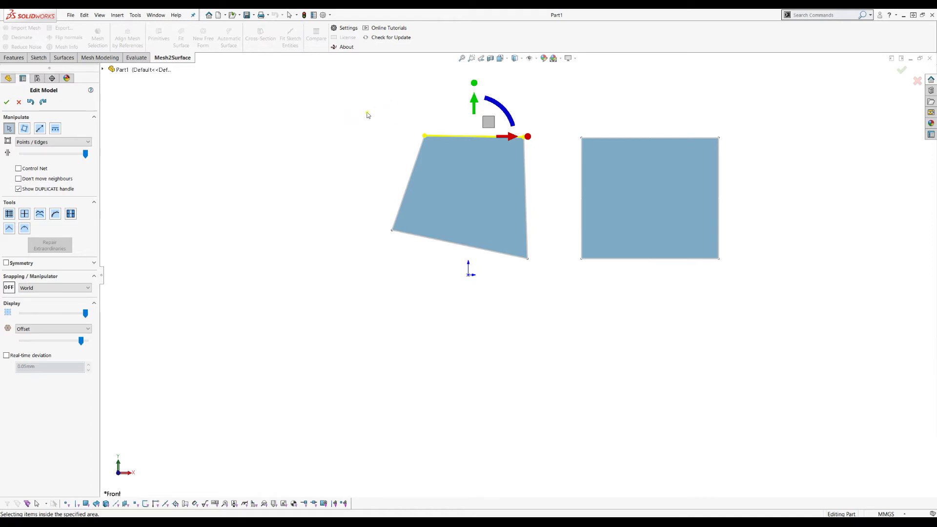
click(295, 138)
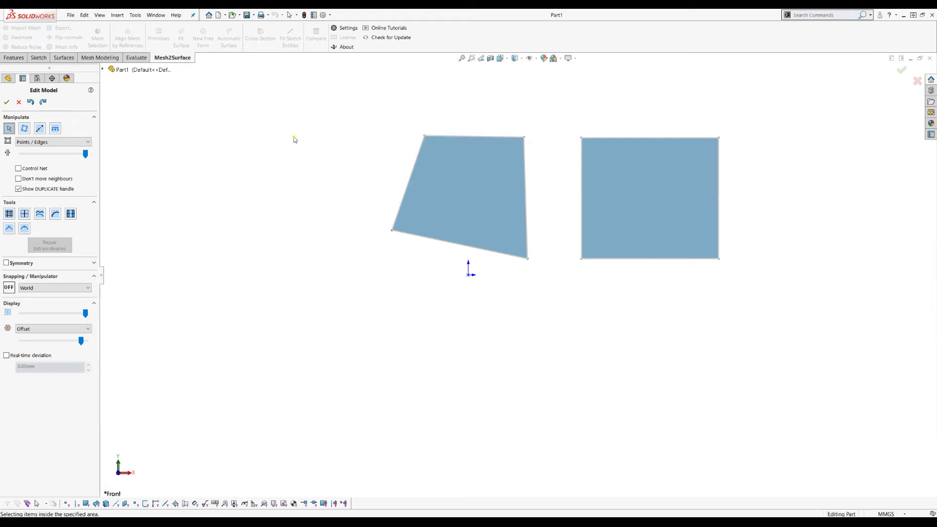
click(44, 142)
click(44, 143)
click(466, 136)
click(494, 178)
click(432, 244)
click(442, 244)
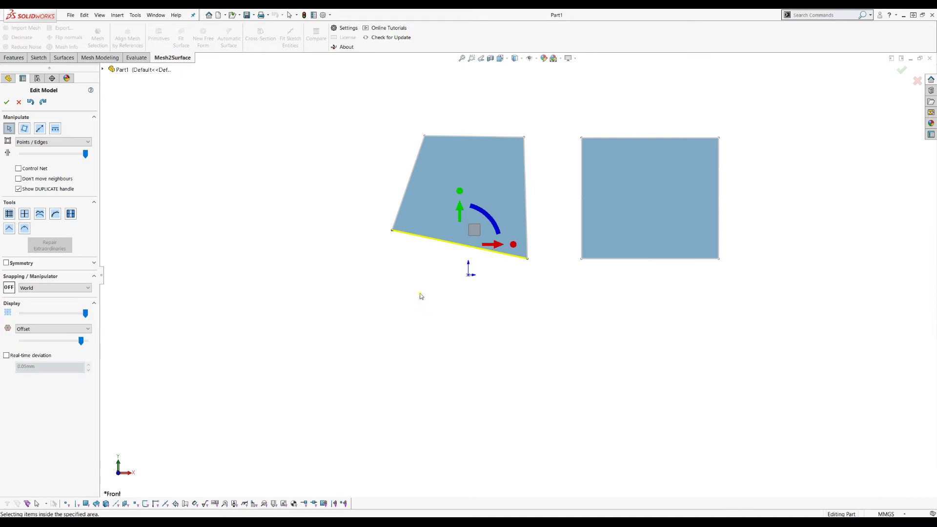
click(392, 230)
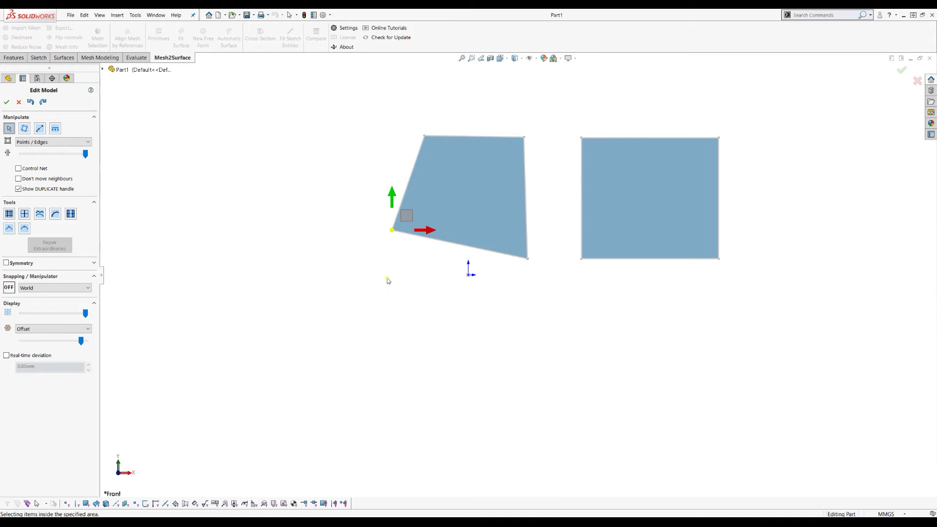
drag(330, 196, 552, 288)
click(520, 361)
drag(541, 328, 357, 230)
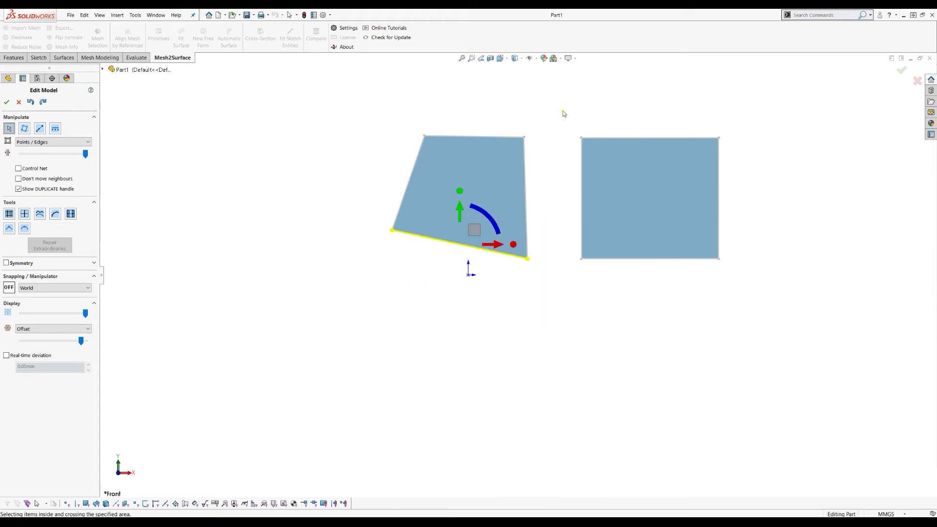
drag(565, 105, 737, 156)
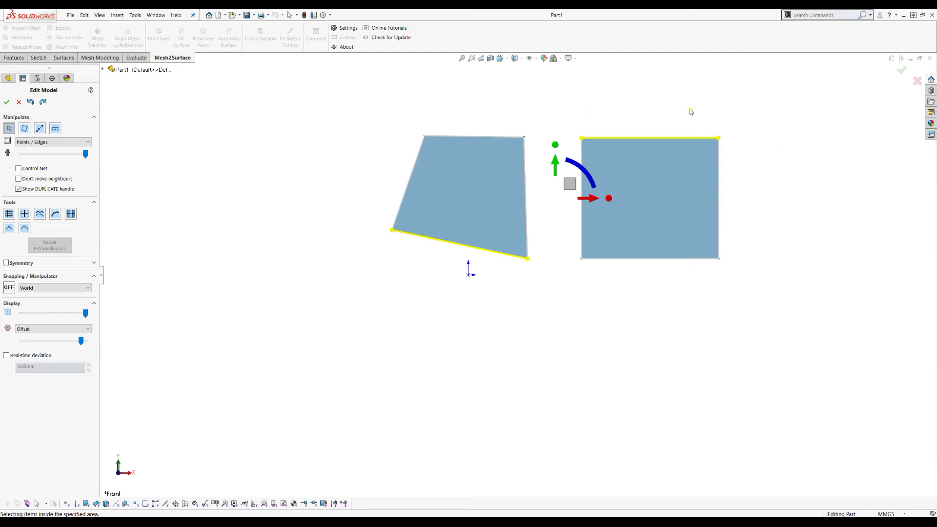
drag(554, 96, 751, 155)
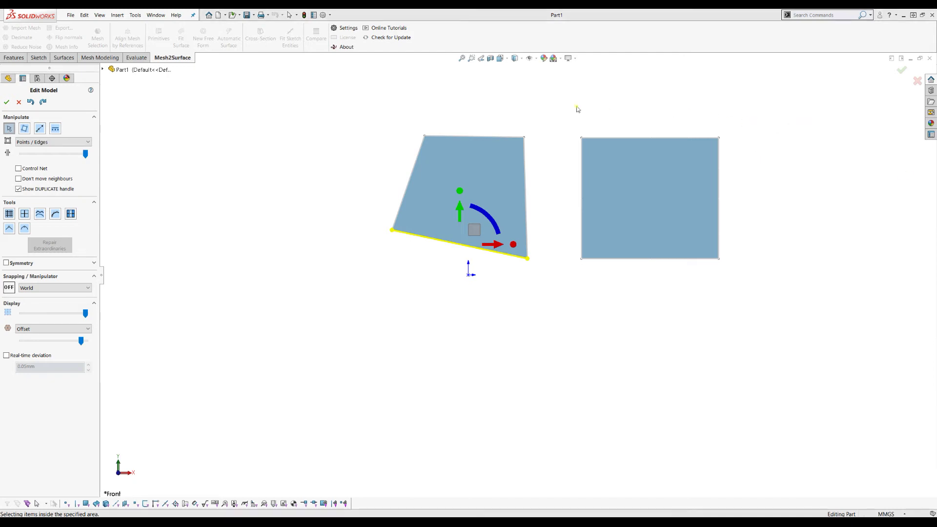
click(344, 125)
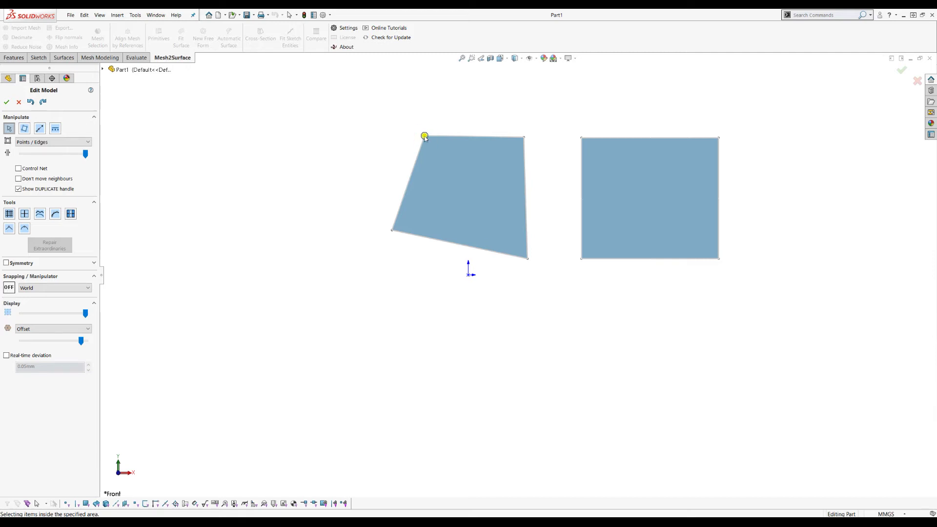
Move the quad's top-left and bottom-left corners outward and lower its bottom edge.
drag(425, 139, 341, 132)
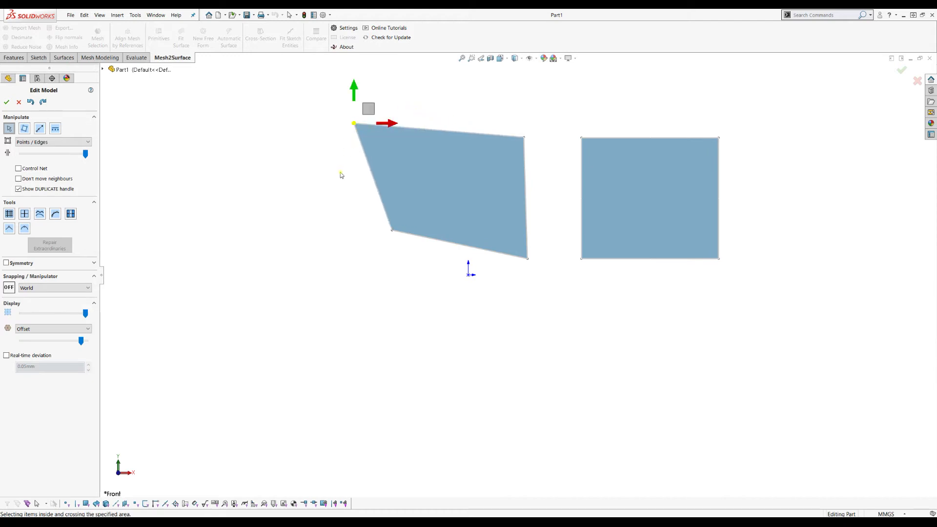
drag(395, 232, 356, 254)
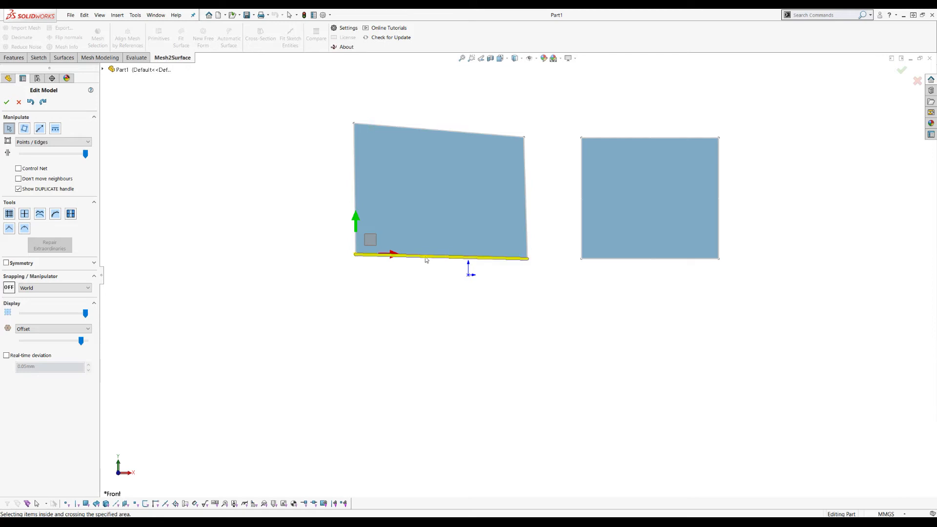
drag(426, 260, 426, 323)
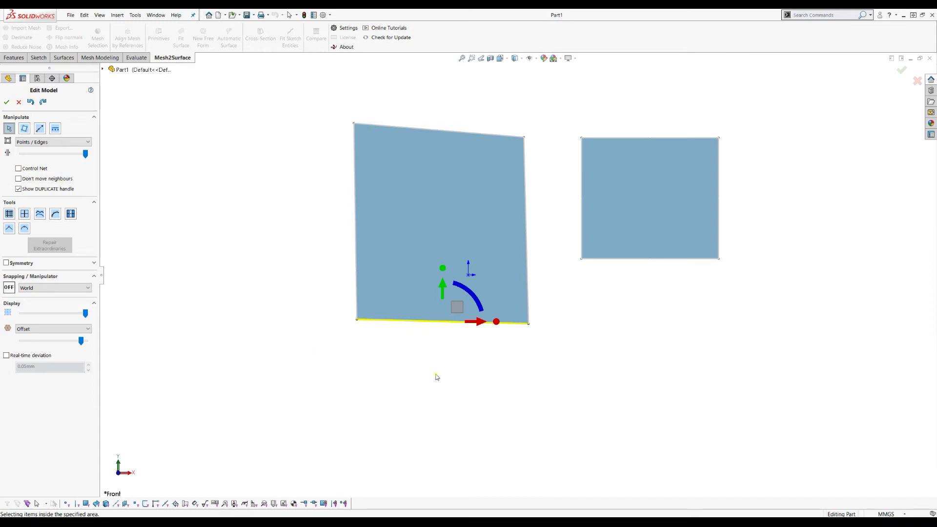
Pull the larger patch's far edge outward to stretch it, then deselect.
middle_drag(390, 389, 411, 205)
click(383, 222)
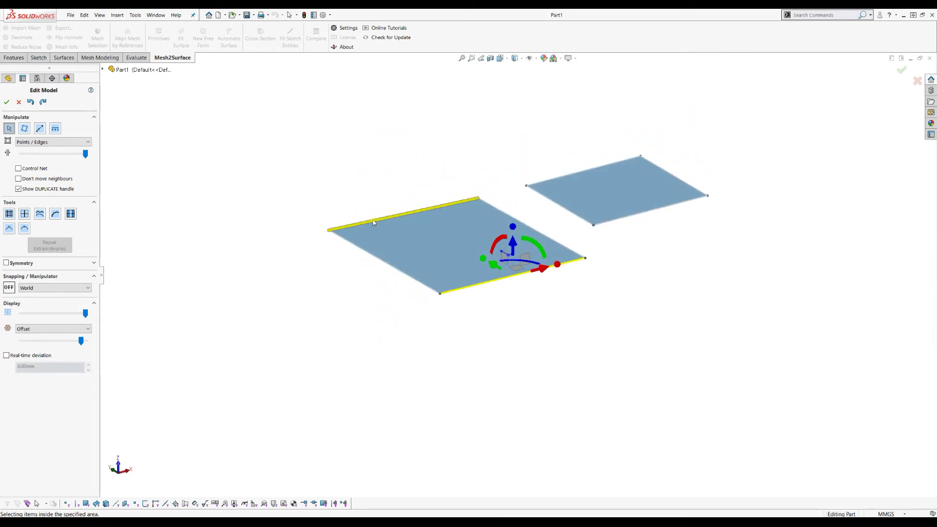
drag(379, 220, 351, 192)
click(276, 174)
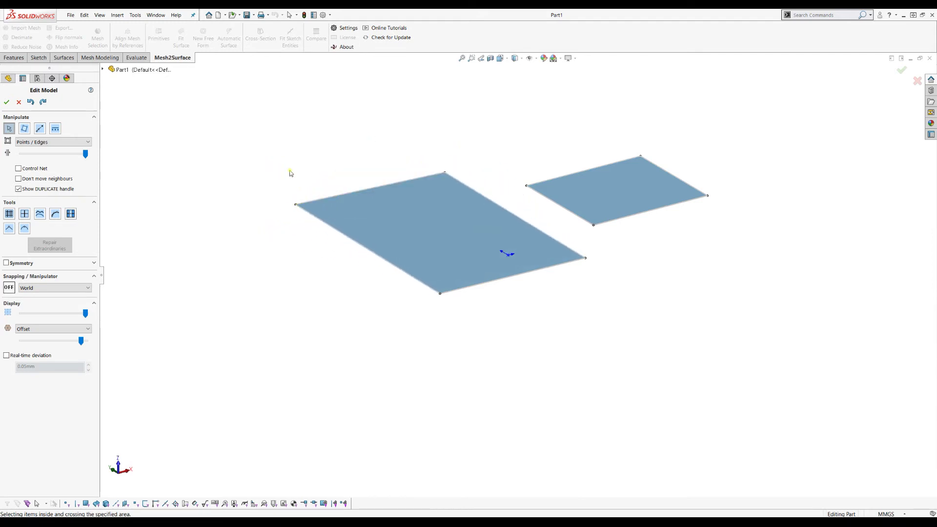
Shift the far edge along the triad's vertical axis so the patch tilts out of plane.
click(328, 197)
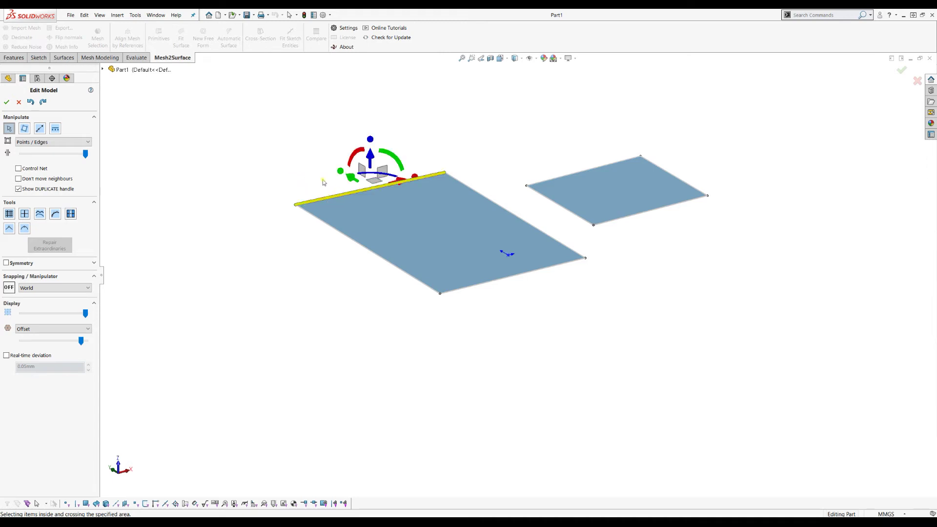
scroll(330, 176, down, 1)
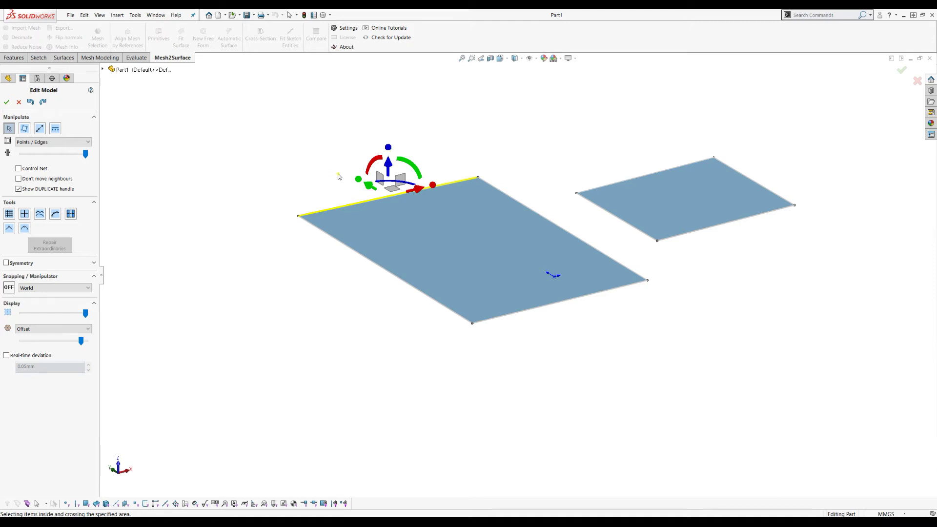
scroll(336, 163, down, 3)
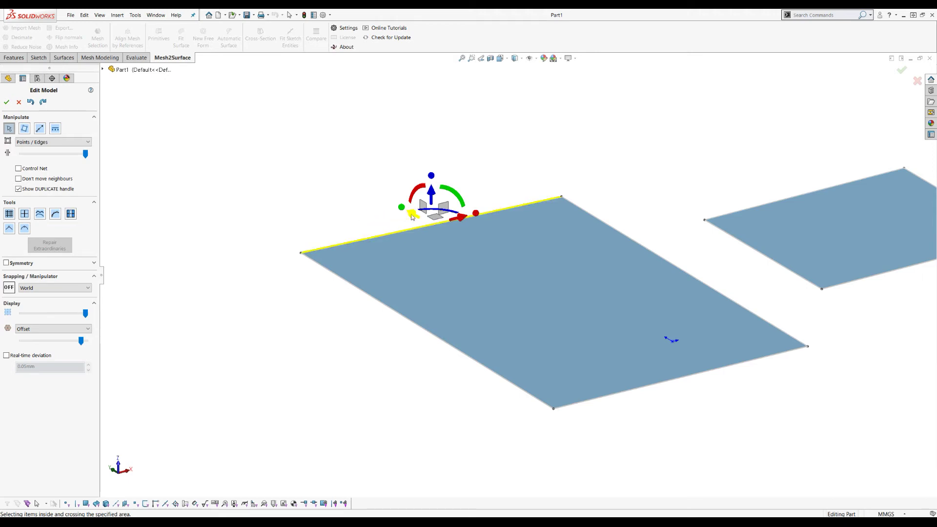
mouse_move(411, 218)
mouse_down()
mouse_move(403, 212)
mouse_move(420, 221)
mouse_move(408, 219)
mouse_up()
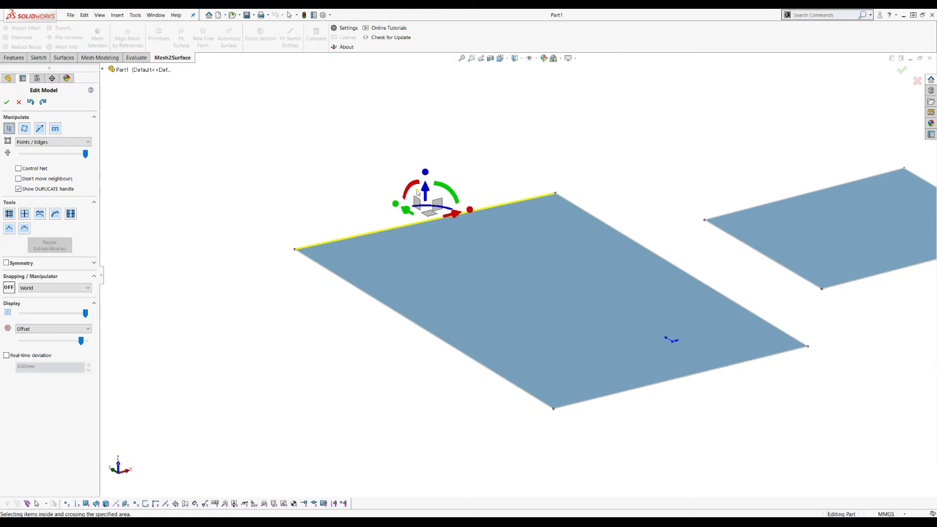
drag(425, 190, 424, 232)
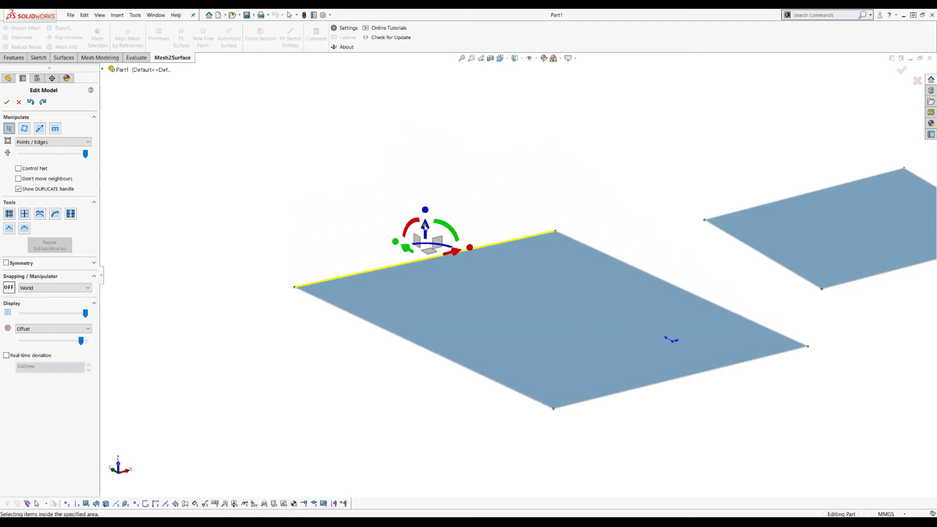
Scale the far edge along its length with the triad's scale handle.
scroll(424, 274, down, 5)
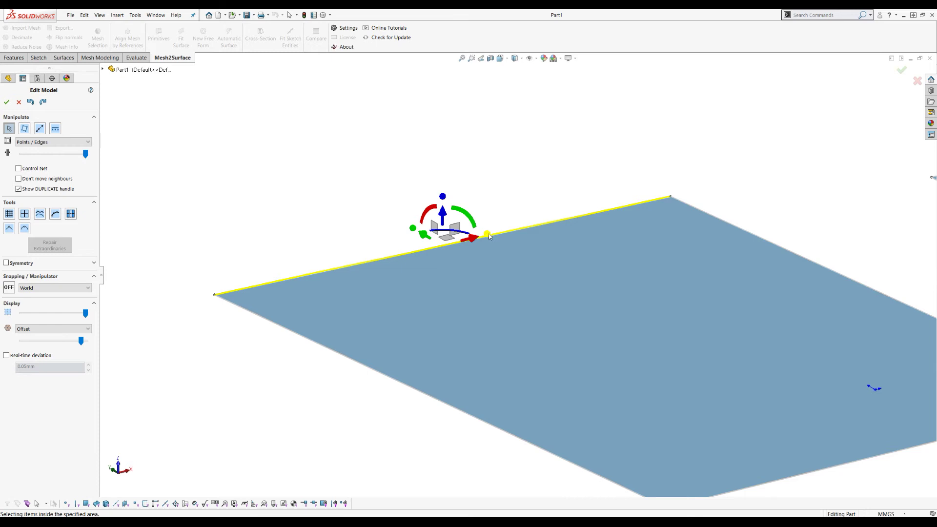
drag(489, 236, 494, 236)
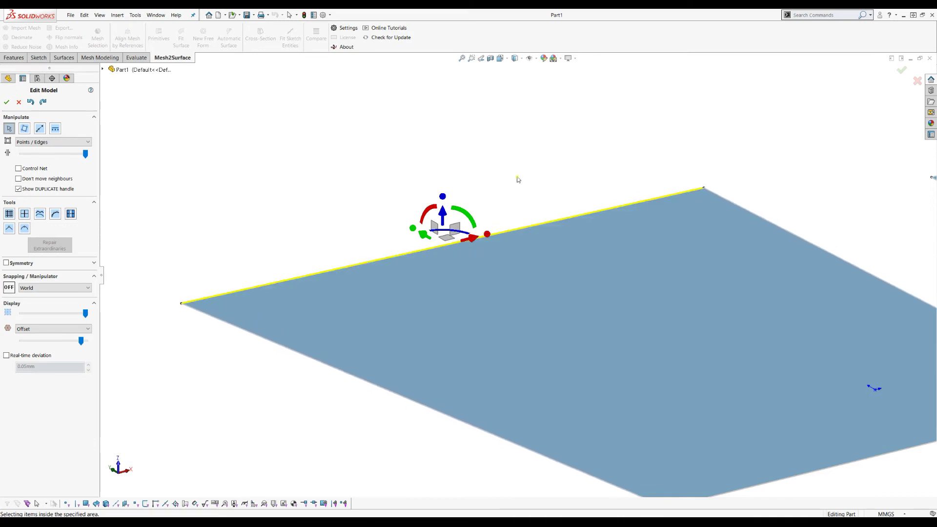
middle_drag(516, 177, 493, 174)
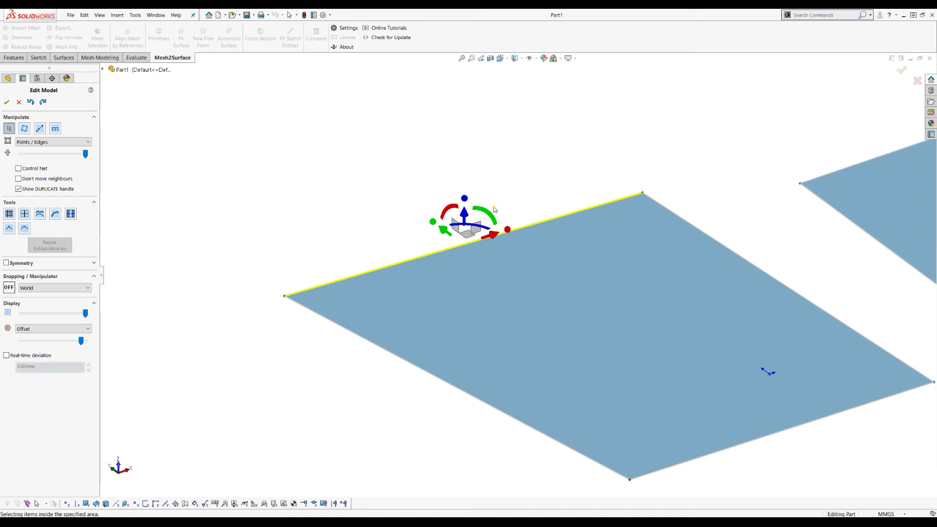
Rotate the far edge about its midpoint with the triad's rotation arc.
mouse_move(490, 217)
mouse_down()
mouse_move(482, 208)
mouse_move(493, 225)
mouse_move(490, 215)
mouse_up()
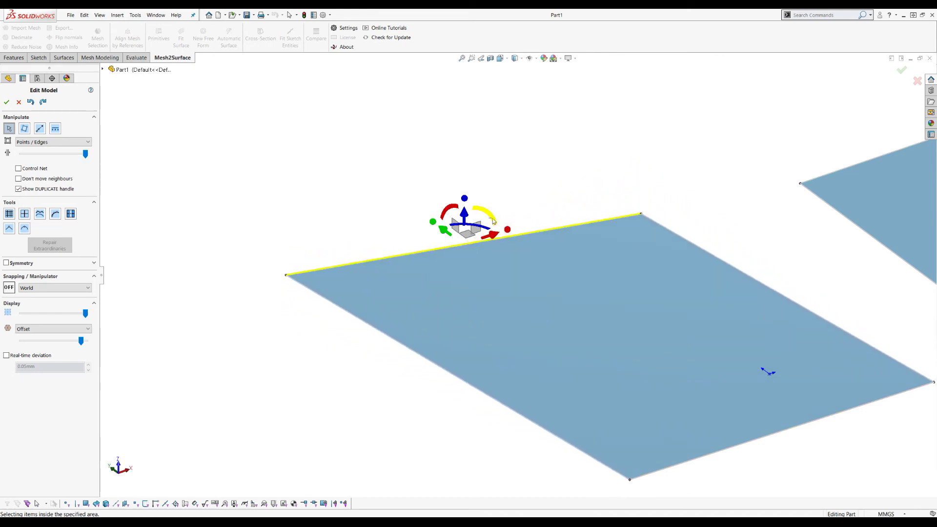
middle_drag(542, 174, 550, 268)
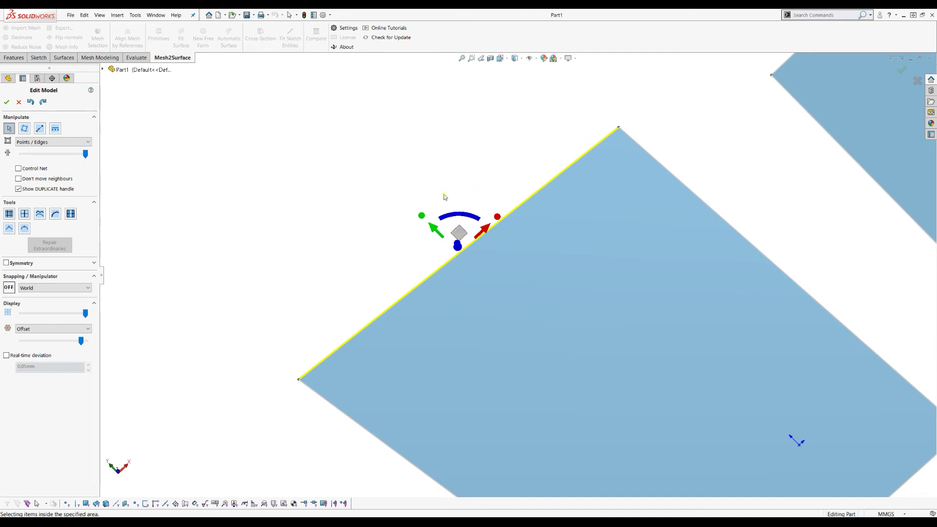
Drag the far edge up and left with the triad's centre handle, checking both patches.
drag(460, 235, 521, 172)
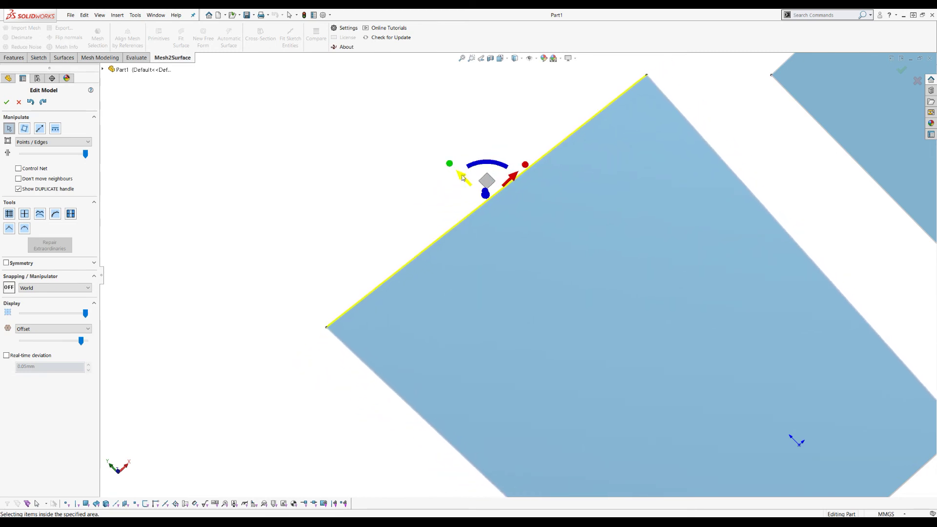
middle_drag(416, 232, 401, 140)
scroll(401, 142, down, 2)
scroll(536, 220, down, 1)
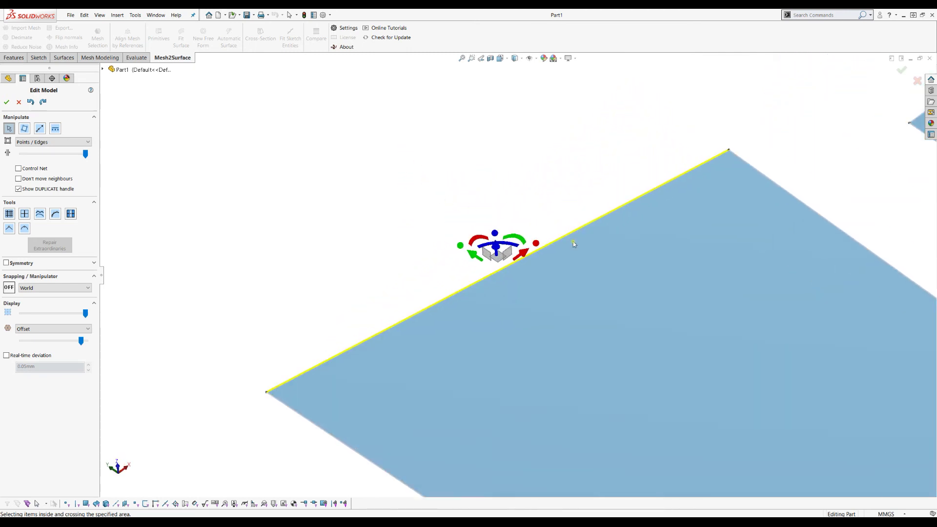
middle_drag(531, 188, 490, 305)
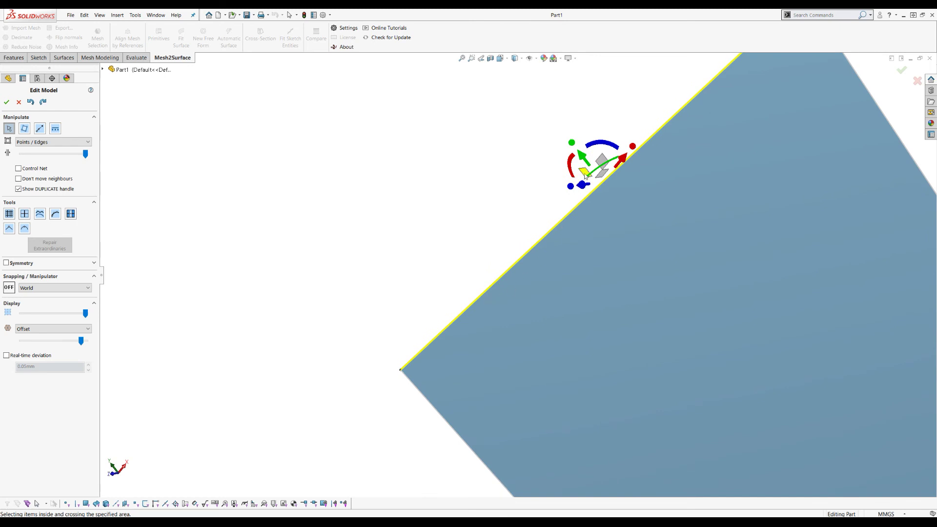
drag(580, 174, 567, 161)
middle_drag(489, 202, 414, 200)
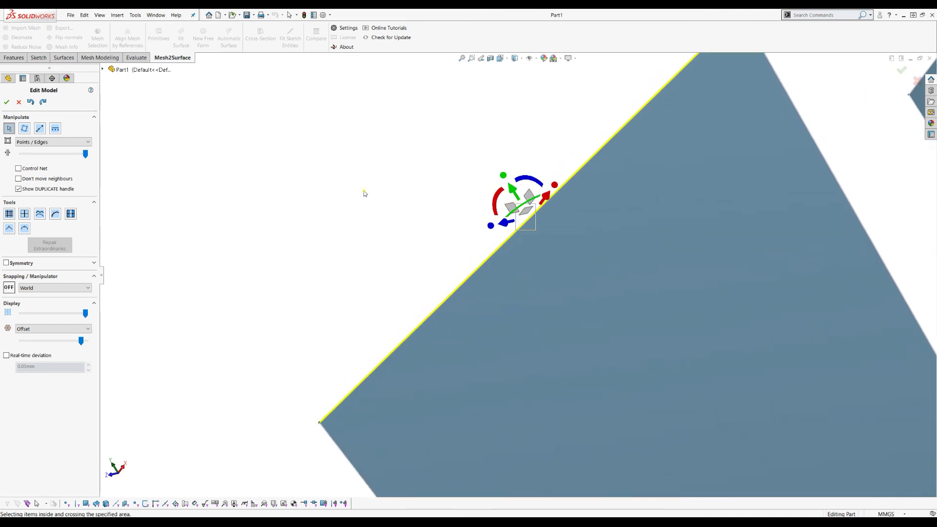
scroll(366, 194, up, 2)
Switch to the Front view and box-select the larger patch's top edge.
scroll(366, 193, up, 3)
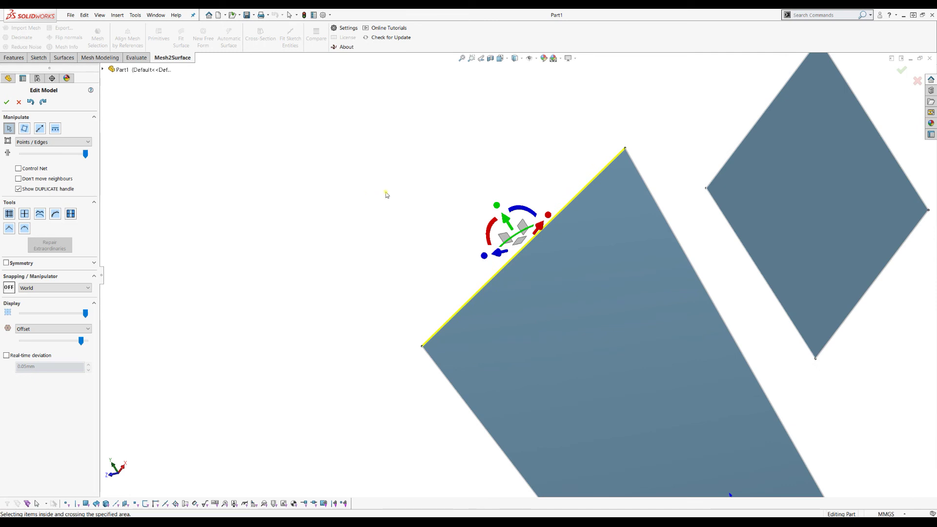
key(space)
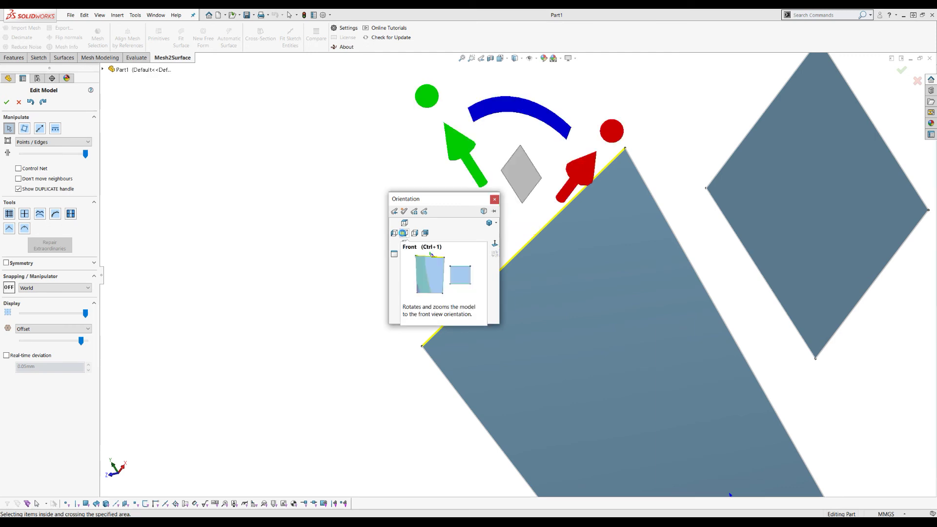
click(404, 233)
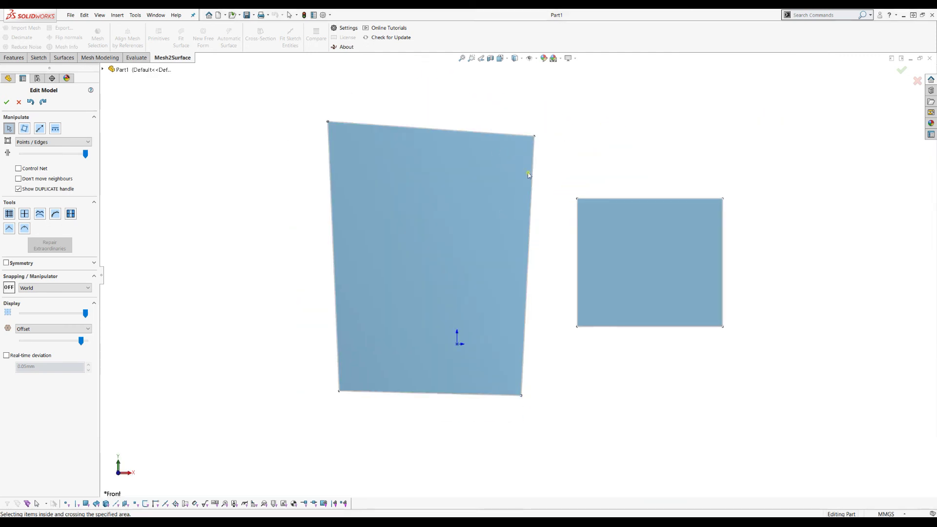
drag(326, 107, 556, 175)
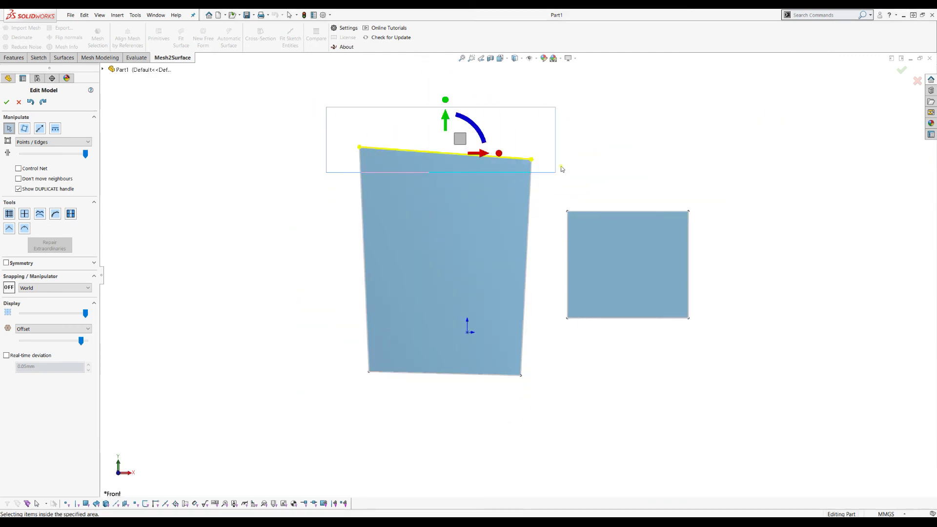
Slide the selected top edge left along the X arrow, skewing the patch.
scroll(437, 88, down, 2)
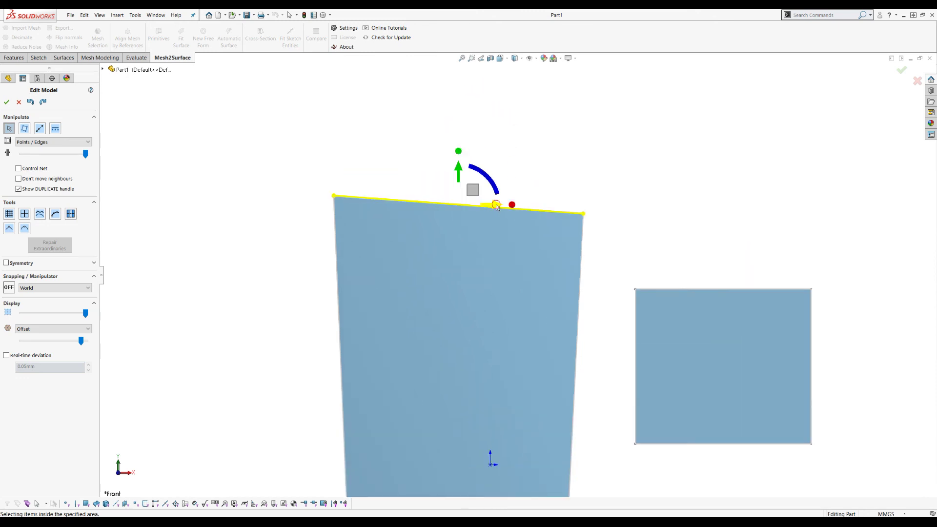
drag(495, 207, 498, 209)
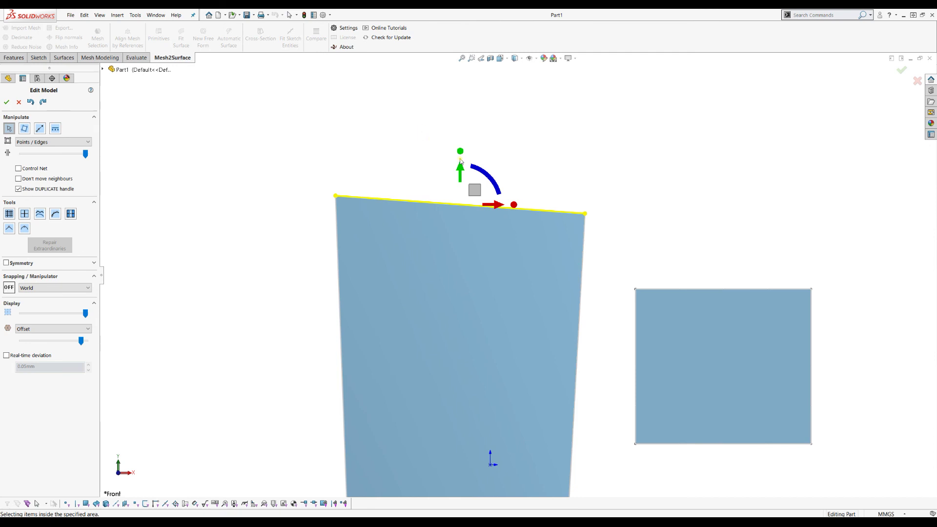
drag(513, 204, 491, 207)
Lower the Drag Strength slider toward its minimum while nudging the top edge left in small pulls.
drag(85, 153, 32, 164)
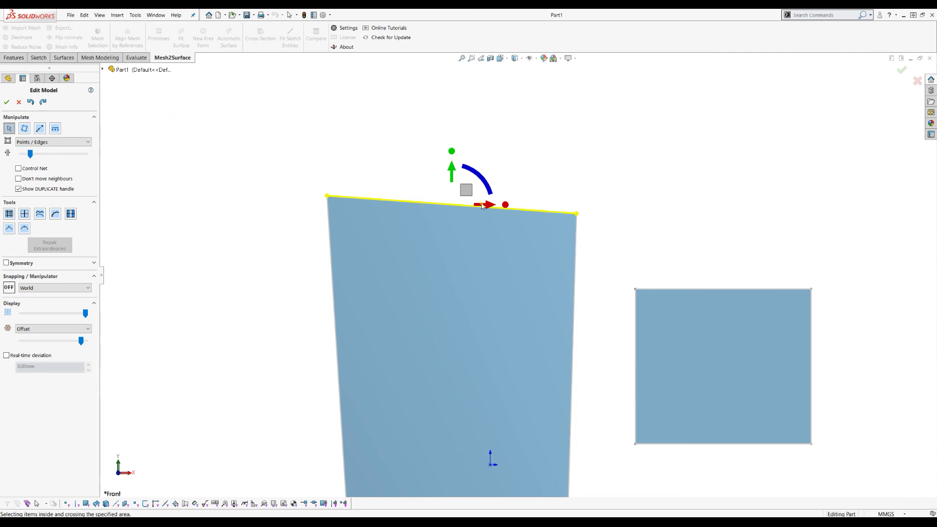
drag(491, 209, 395, 214)
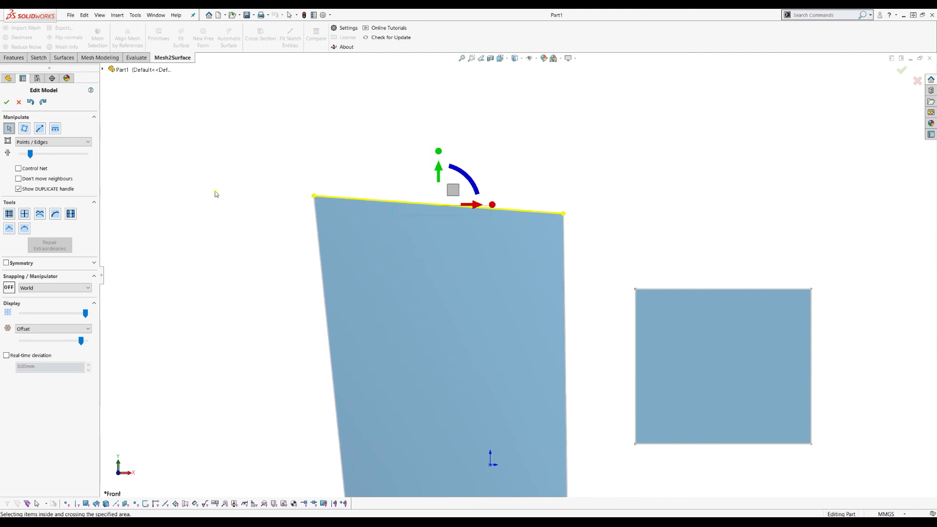
drag(28, 156, 24, 159)
scroll(396, 154, down, 2)
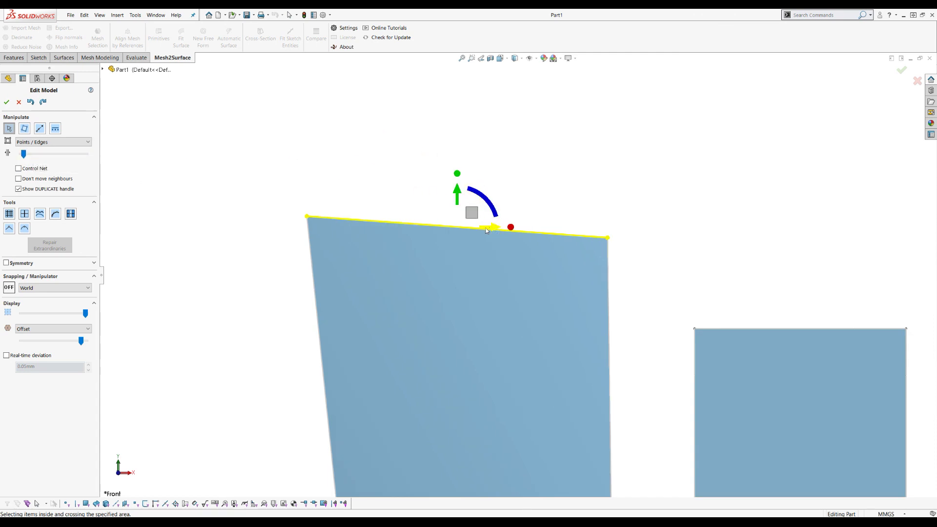
drag(486, 230, 447, 235)
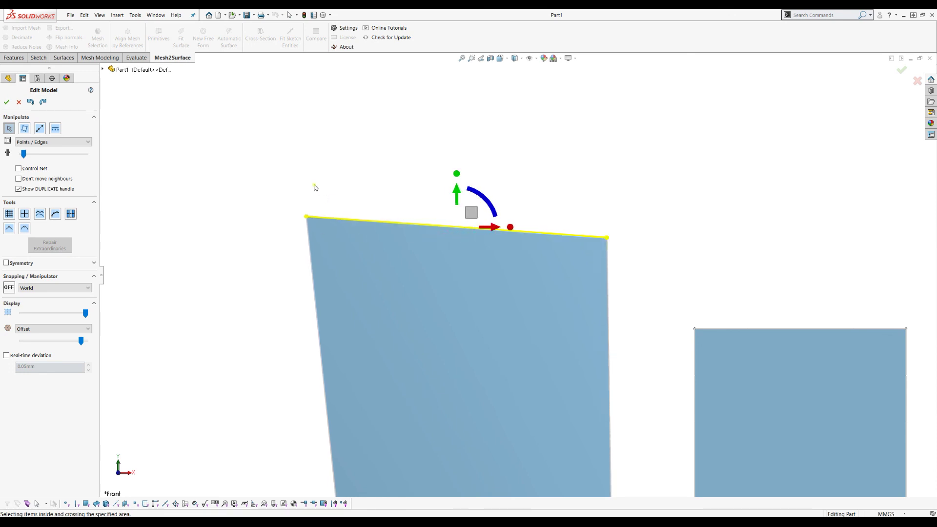
drag(23, 153, 21, 153)
Raise Drag Strength to midway and drag the top edge up and slightly right.
scroll(368, 136, up, 4)
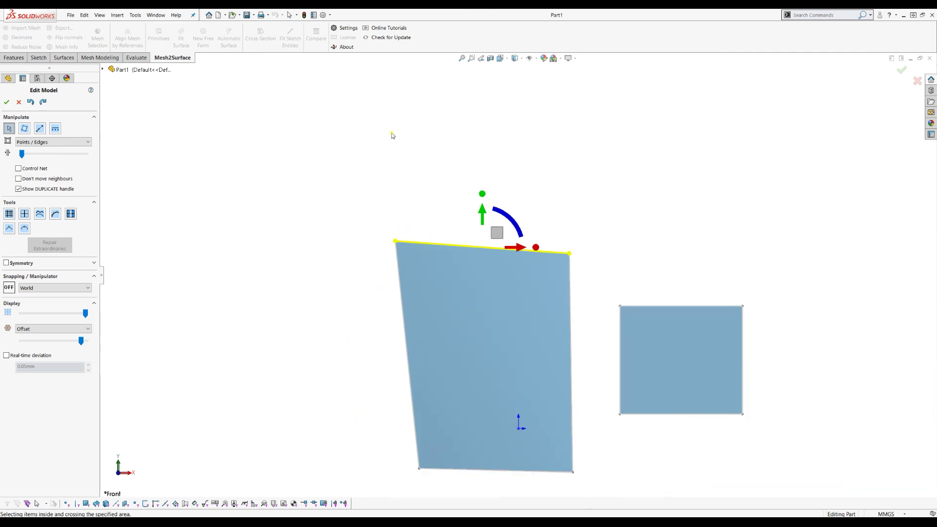
scroll(638, 410, down, 2)
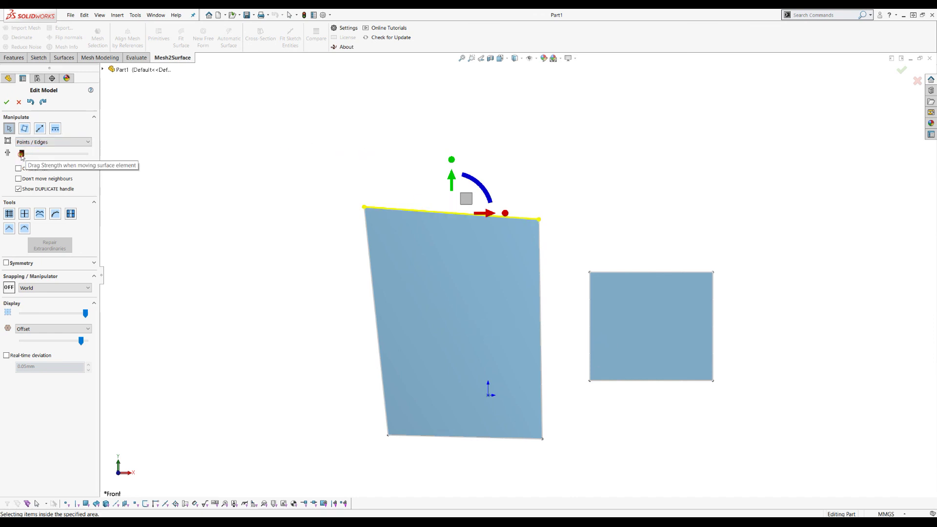
drag(22, 154, 63, 158)
drag(454, 207, 545, 189)
middle_drag(595, 225, 594, 134)
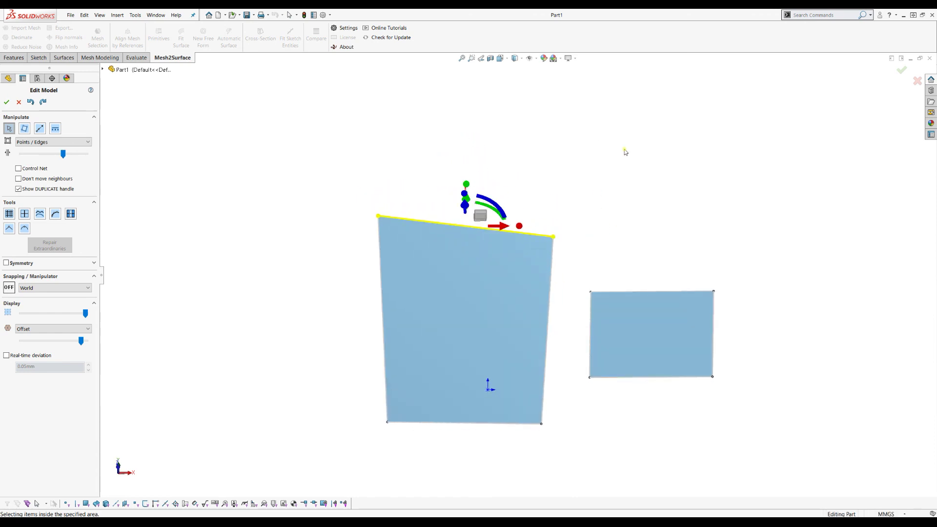